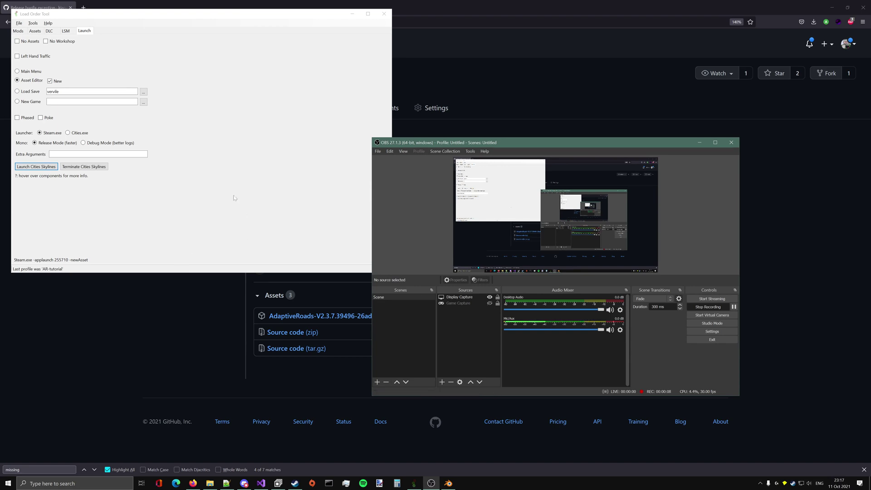
# - Check the 'direct' mods in Load Order Tool, then launch Cities: Skylines into a new Asset Editor asset
pyautogui.click(19, 31)
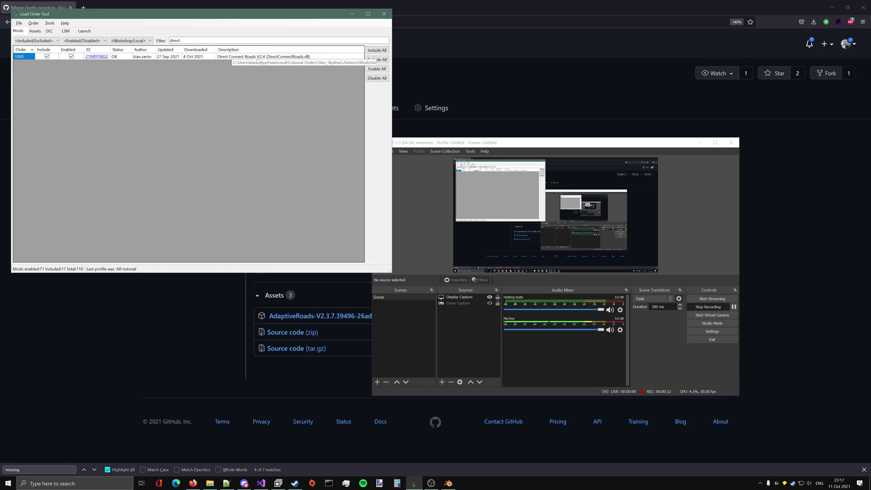
pyautogui.click(84, 31)
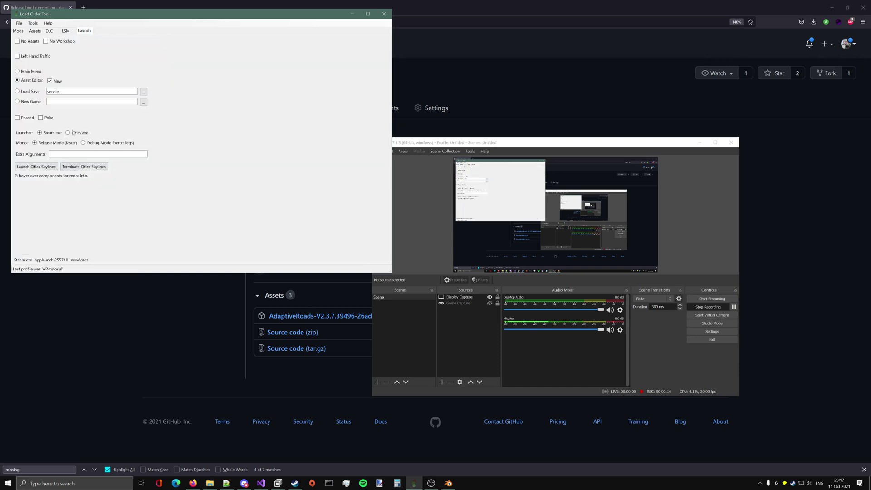
pyautogui.click(36, 166)
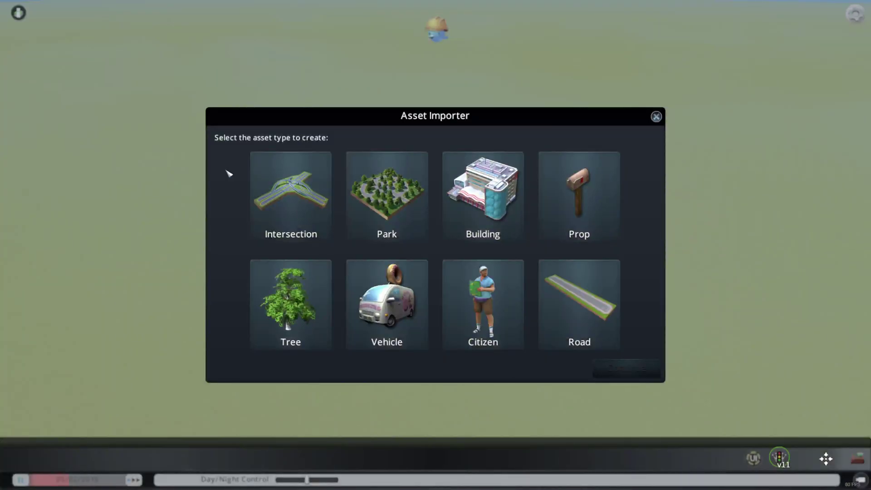
# - Create a new Road asset from the Four-Lane Road template
pyautogui.click(557, 295)
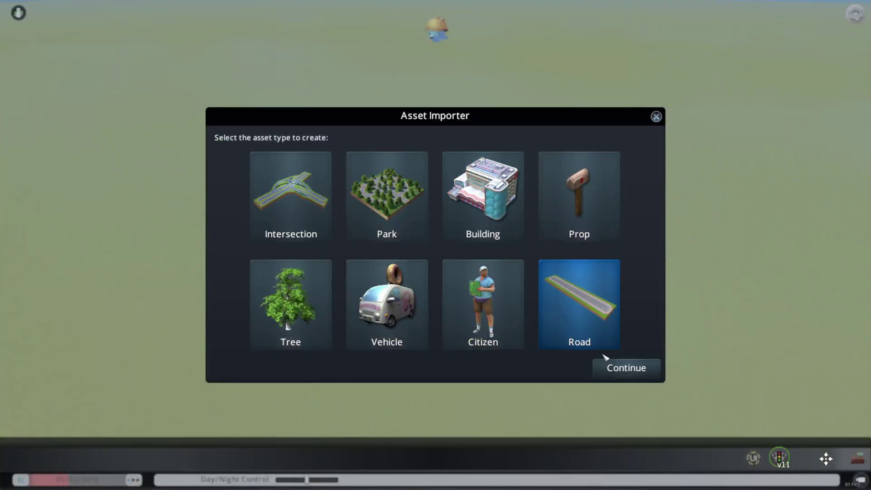
pyautogui.click(625, 369)
pyautogui.click(340, 286)
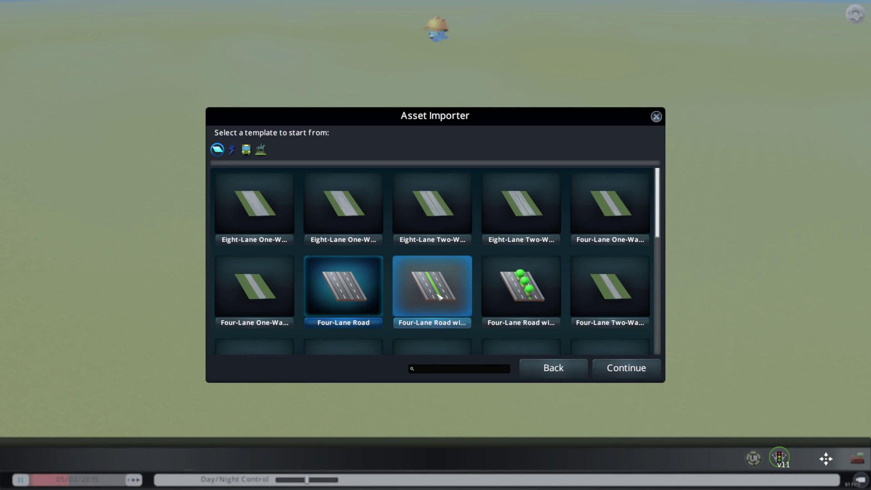
pyautogui.click(634, 369)
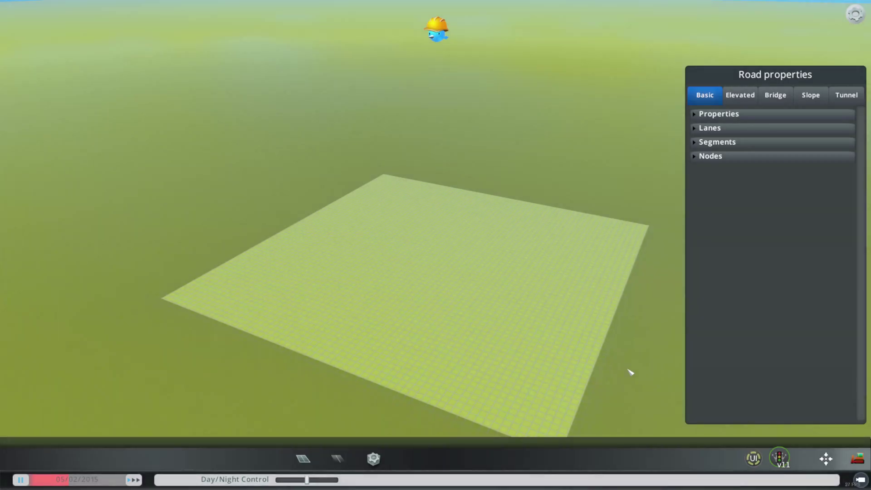
# - Expand the road's Nodes list and draw a straight test road on the tile
pyautogui.click(714, 157)
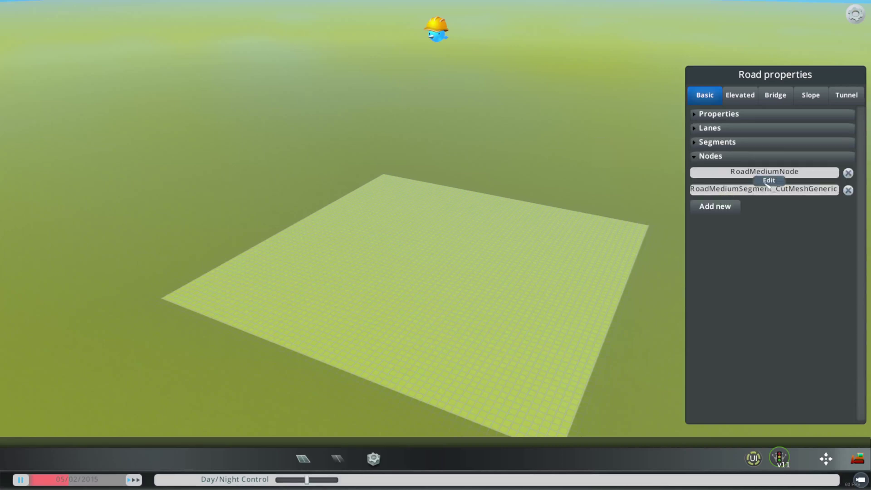
pyautogui.click(303, 458)
pyautogui.moveTo(406, 332); pyautogui.dragTo(406, 260, button='middle')
pyautogui.click(385, 292)
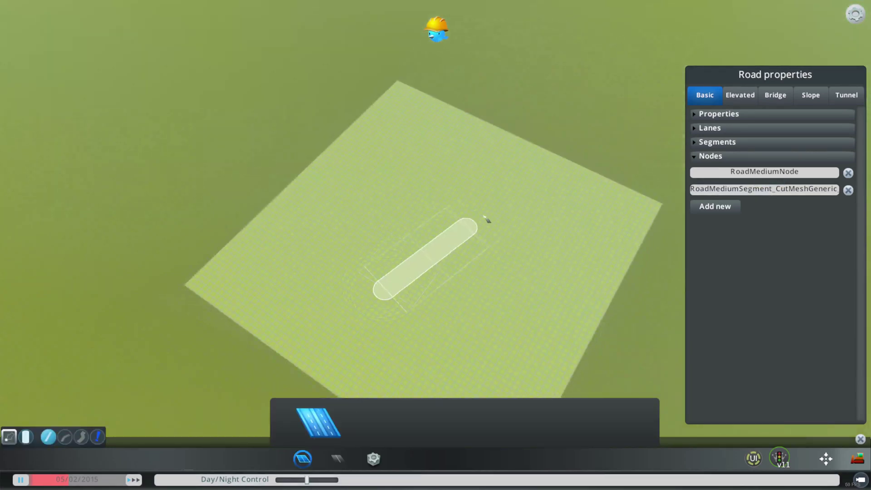
pyautogui.click(449, 234)
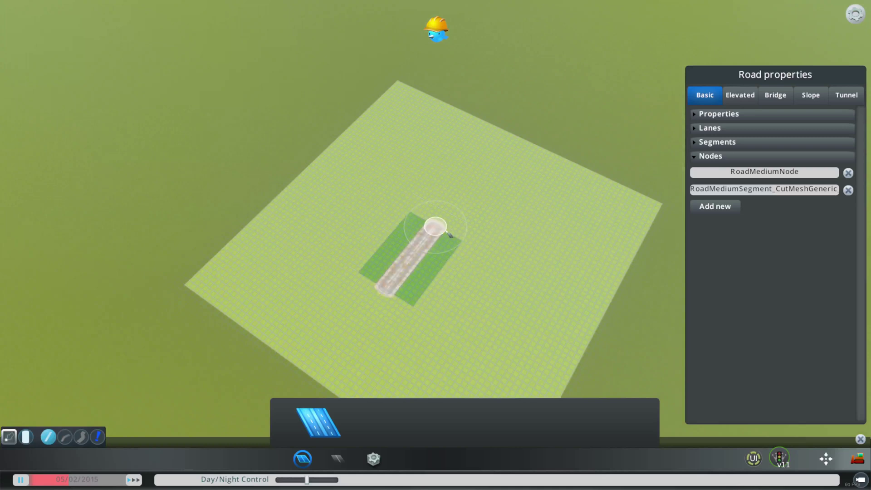
# - Add a T-junction branch and a segment bending right from the road's upper end
pyautogui.click(338, 458)
pyautogui.scroll(3, 424, 354)
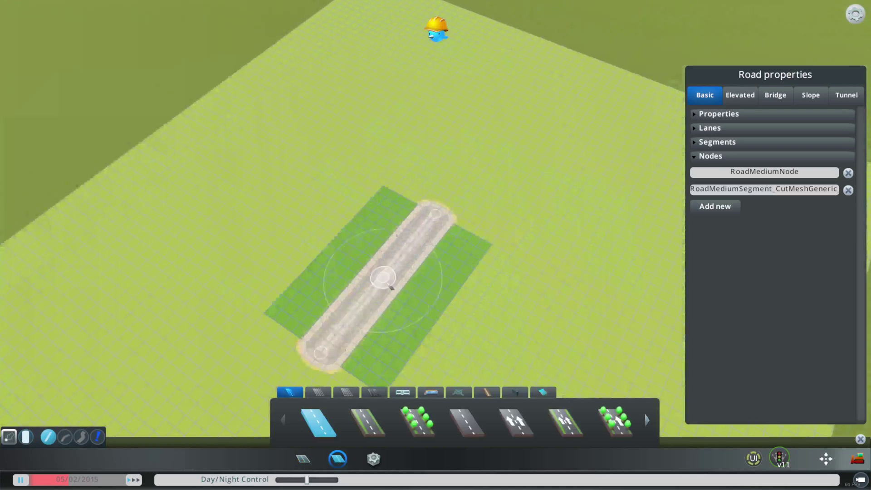
pyautogui.click(386, 281)
pyautogui.click(325, 244)
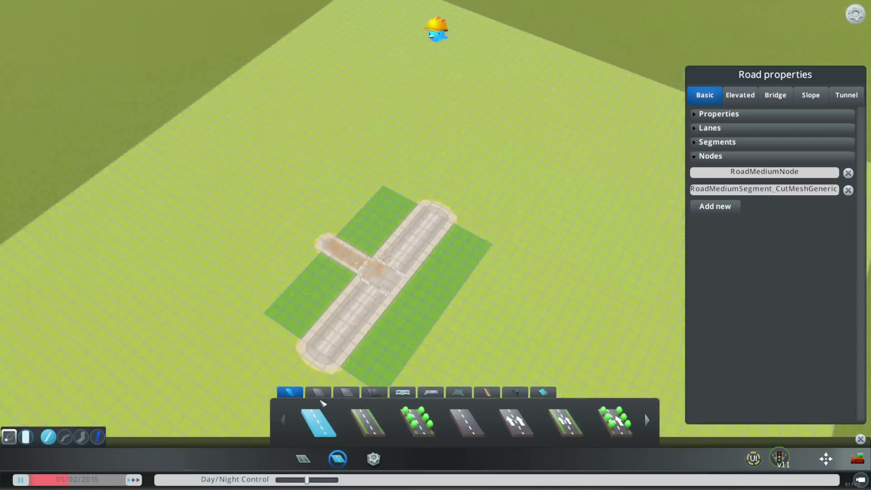
pyautogui.click(318, 392)
pyautogui.click(436, 214)
pyautogui.click(547, 183)
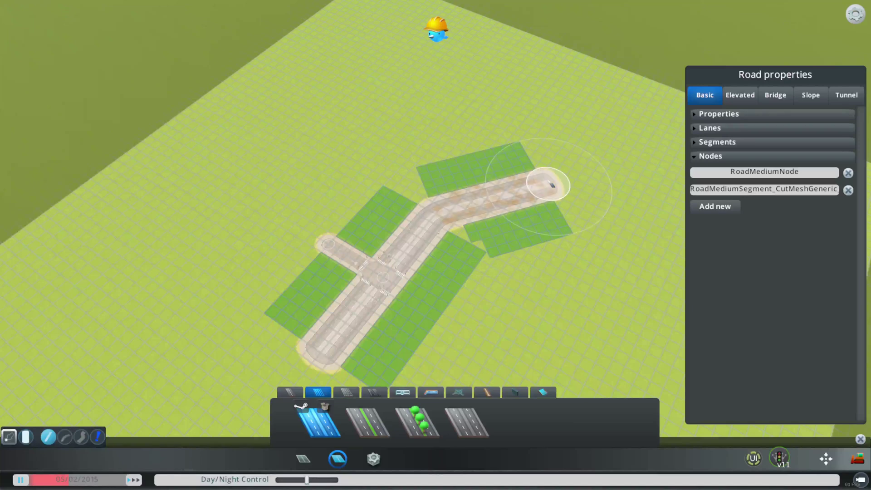
# - Inspect the T-junction's priority signs with TM:PE's priority-sign tool
pyautogui.click(779, 457)
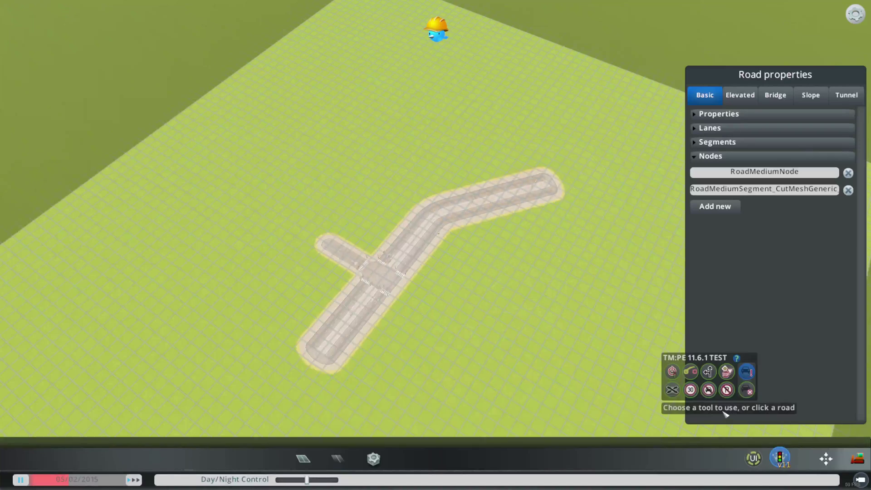
pyautogui.click(726, 371)
pyautogui.scroll(3, 453, 346)
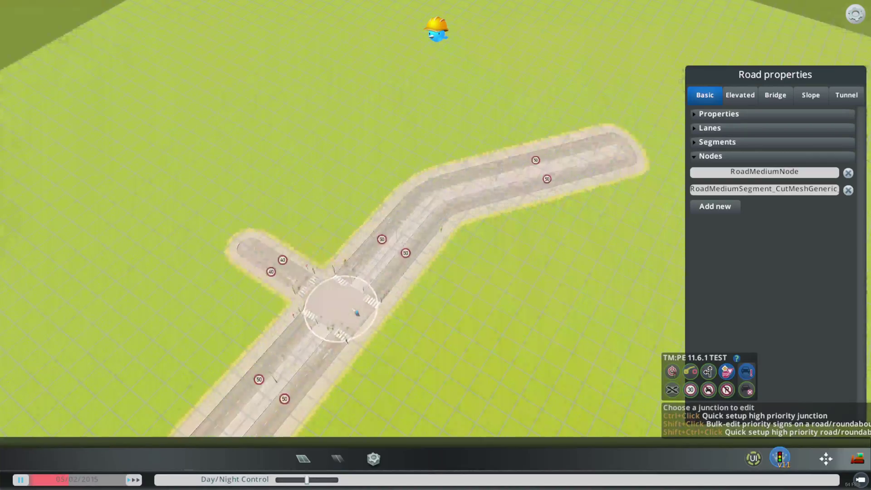
pyautogui.click(354, 313)
pyautogui.moveTo(354, 312); pyautogui.dragTo(402, 338, button='right')
pyautogui.scroll(5, 404, 338)
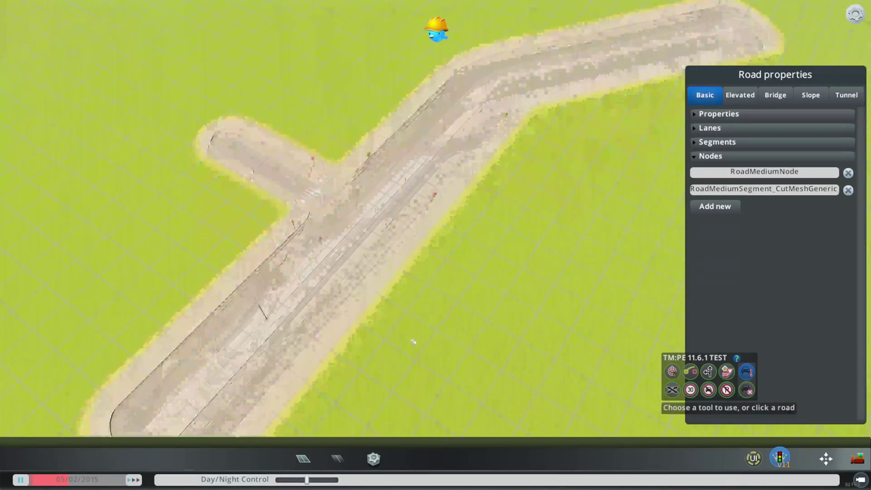
# - Close TM:PE and open the RoadMediumSegment_CutMeshGeneric node's properties
pyautogui.moveTo(738, 191)
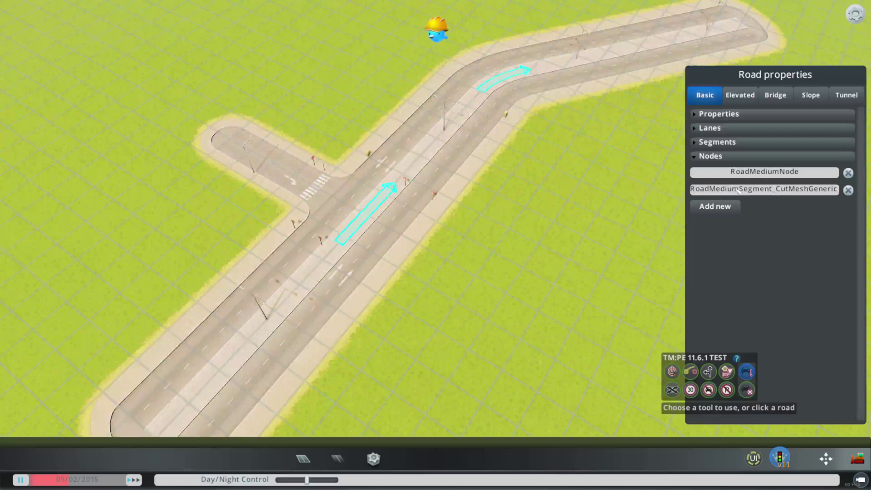
pyautogui.press('w')
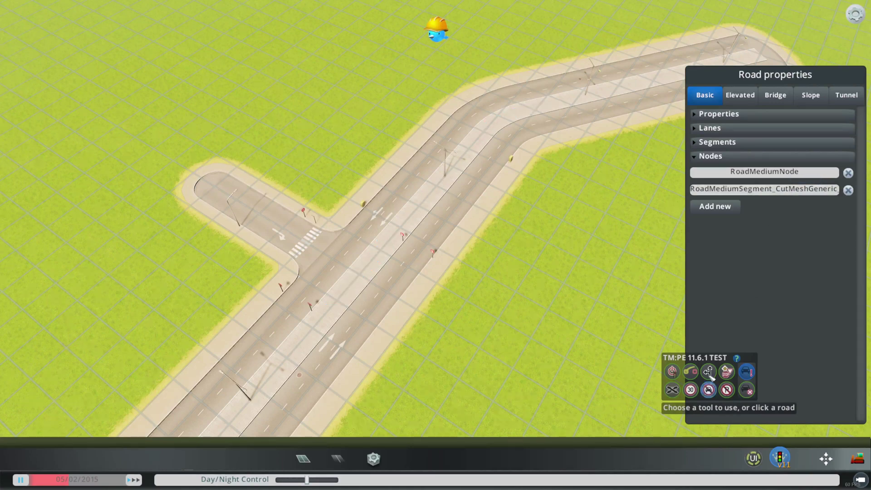
pyautogui.click(780, 457)
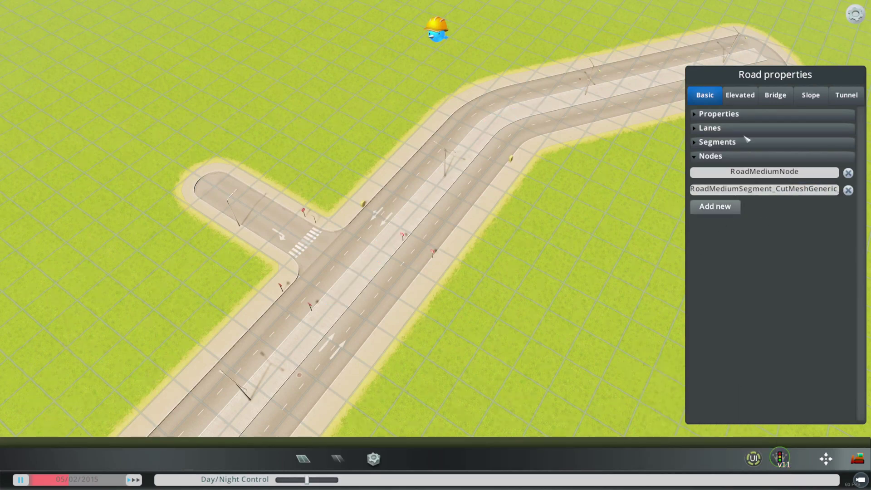
pyautogui.click(740, 192)
# - Set the cut-mesh node's Flags Forbidden to Bend, then orbit and zoom to check the road
pyautogui.press('d')
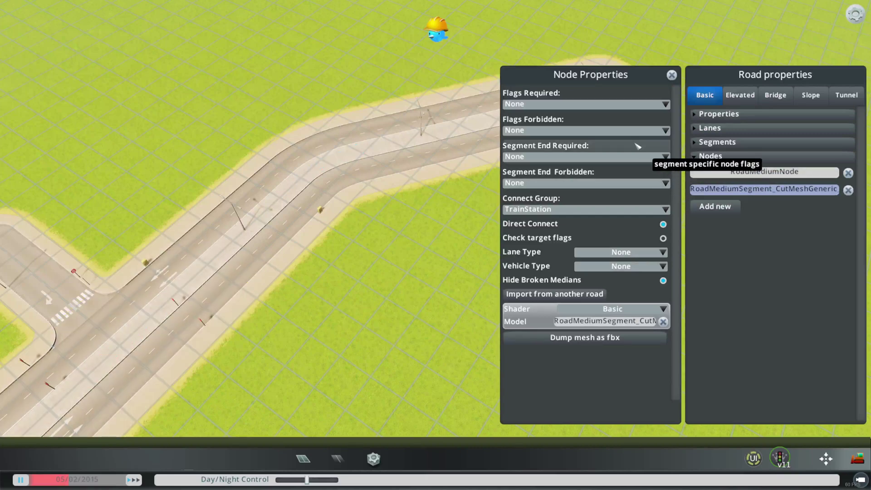
pyautogui.click(619, 134)
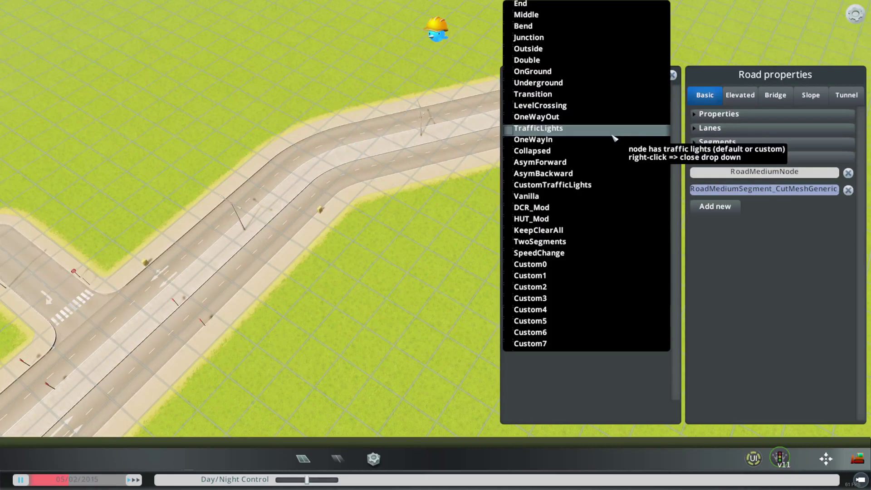
pyautogui.click(585, 28)
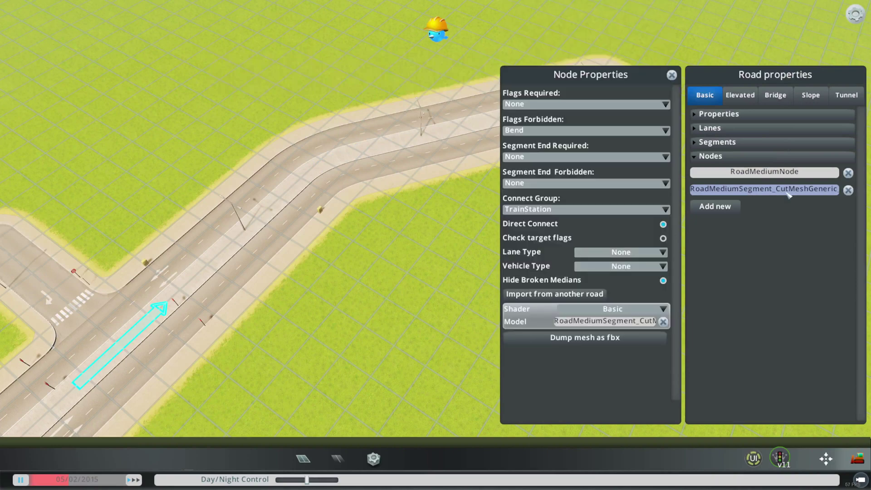
pyautogui.press('s')
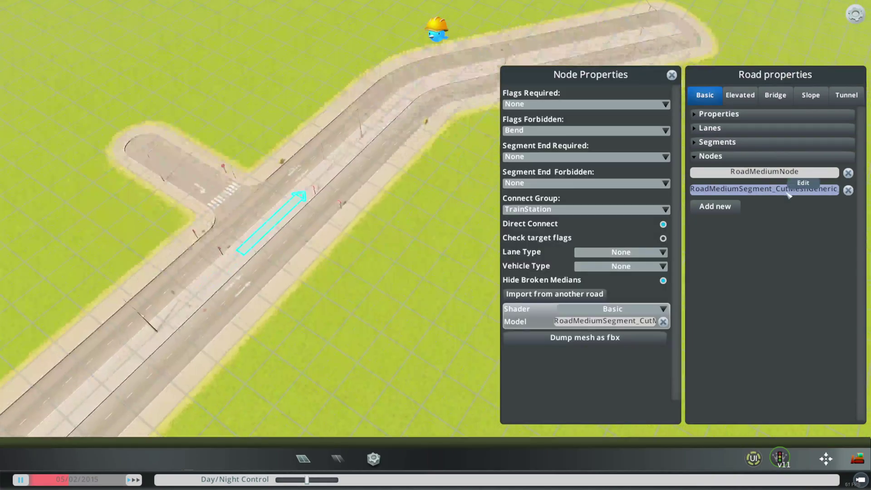
pyautogui.moveTo(454, 217); pyautogui.dragTo(438, 247, button='middle')
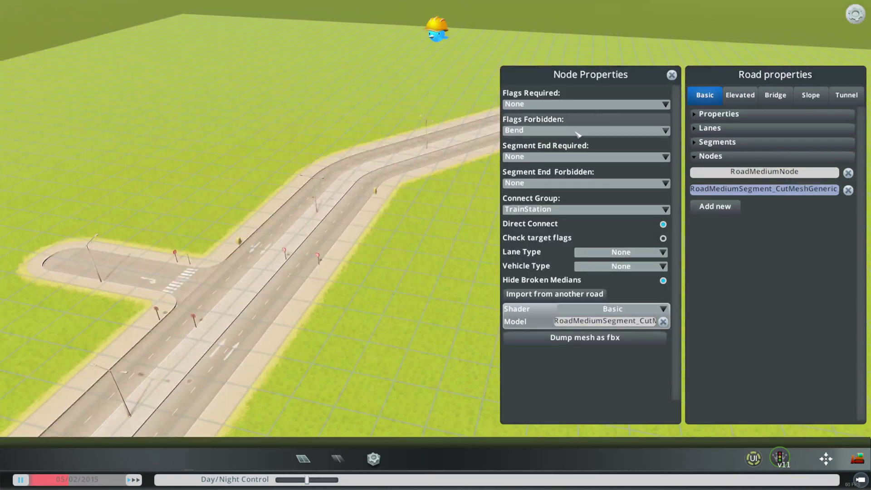
pyautogui.scroll(3, 438, 247)
pyautogui.scroll(-5, 436, 247)
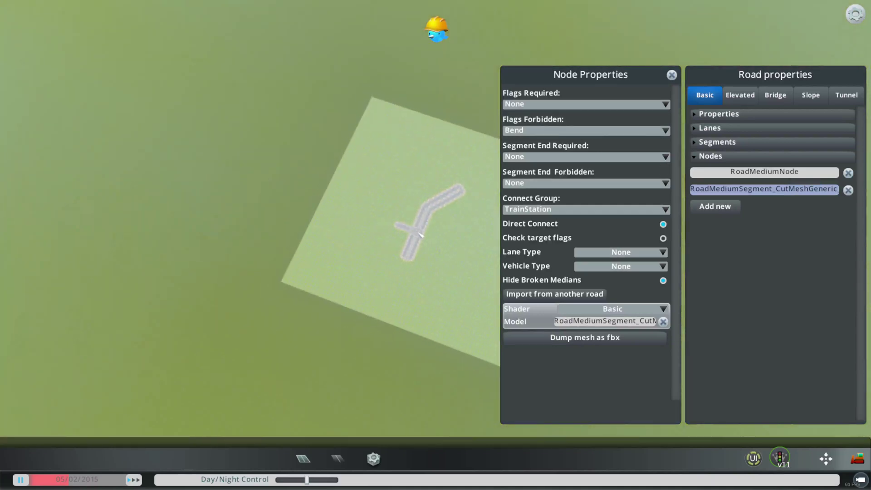
pyautogui.scroll(3, 419, 234)
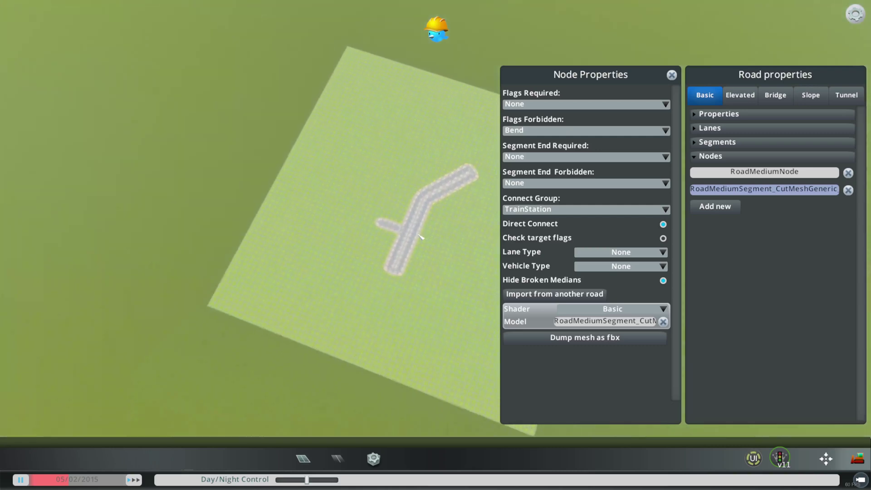
pyautogui.scroll(-2, 419, 235)
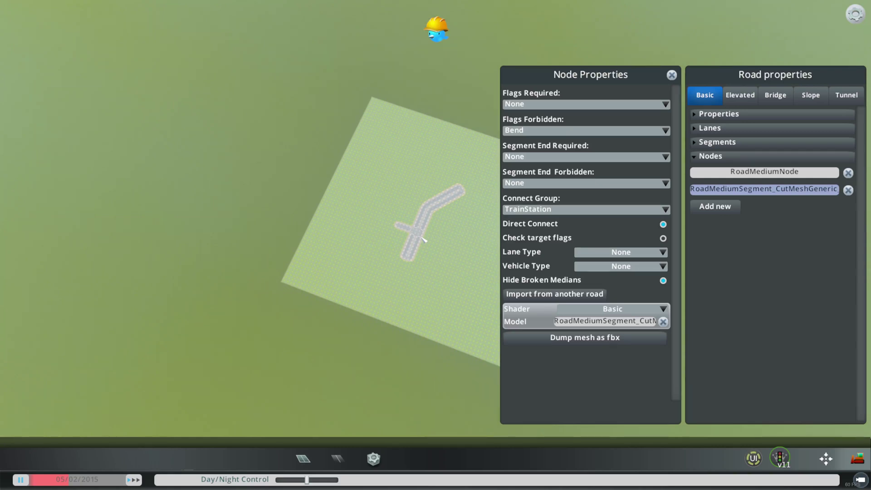
pyautogui.press('d')
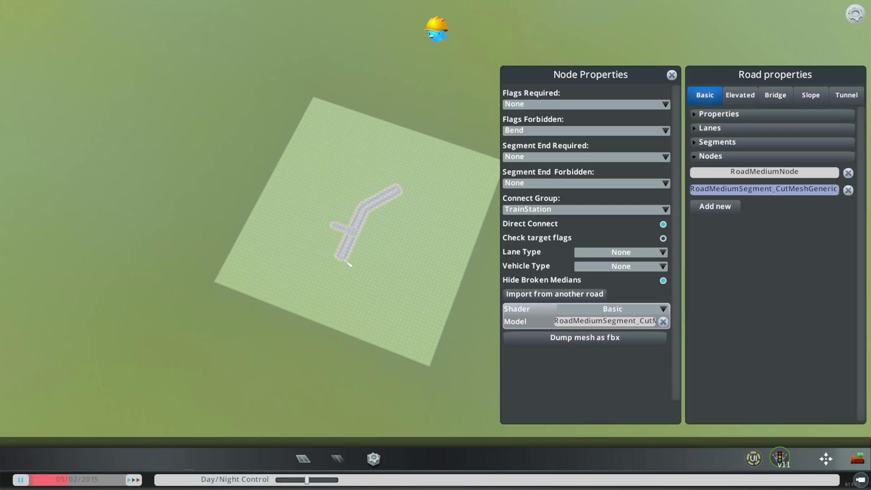
pyautogui.scroll(5, 401, 259)
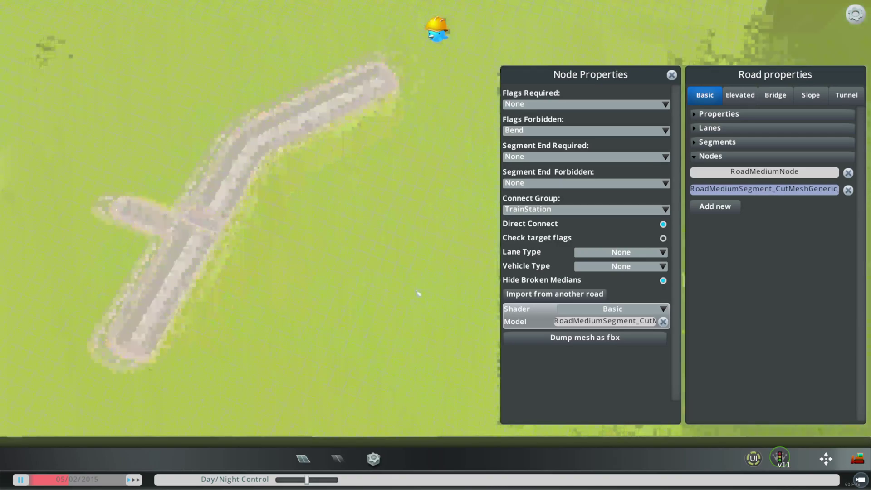
# - Require the DCR_Mod flag on the RoadMediumSegment_CutMeshGeneric node, keeping Bend forbidden
pyautogui.scroll(5, 420, 292)
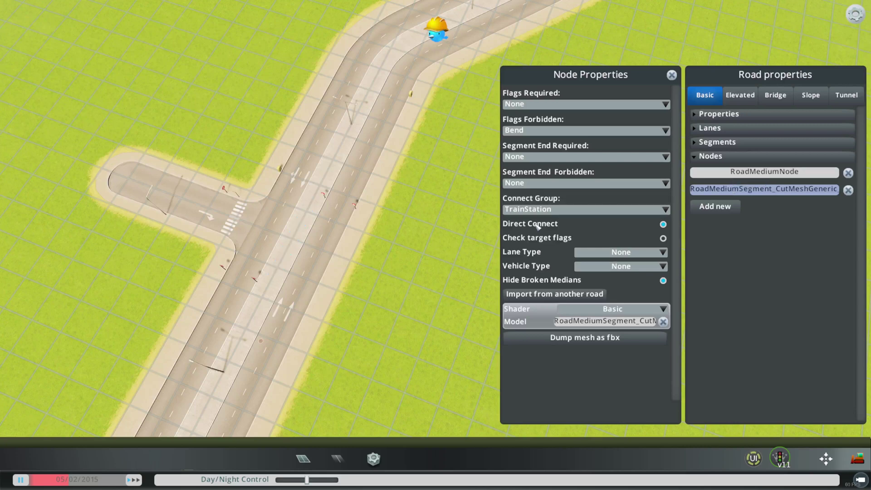
pyautogui.click(588, 130)
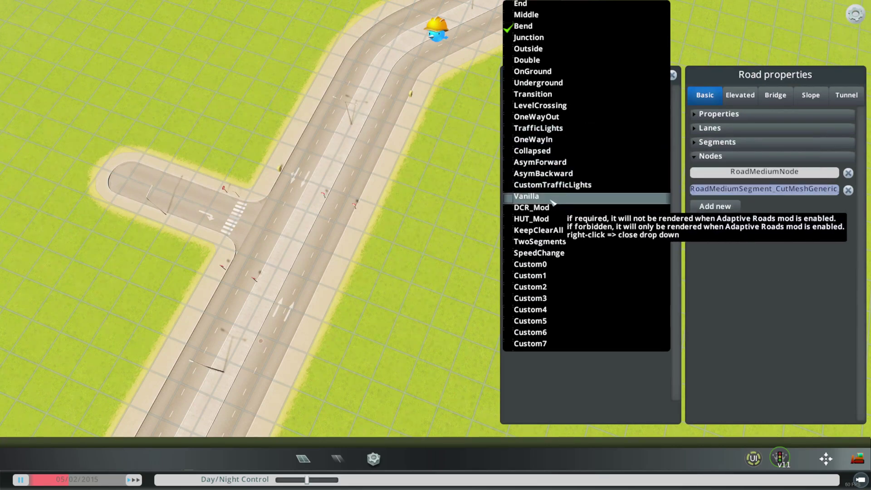
pyautogui.click(472, 184)
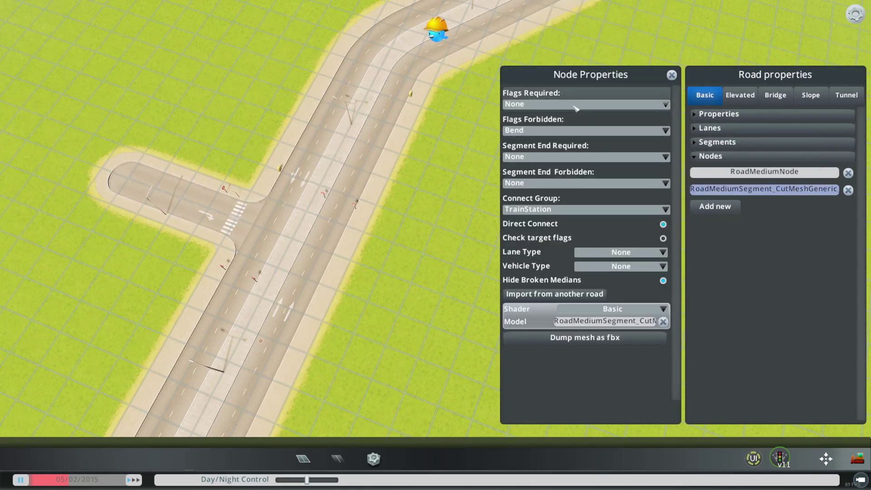
pyautogui.click(603, 104)
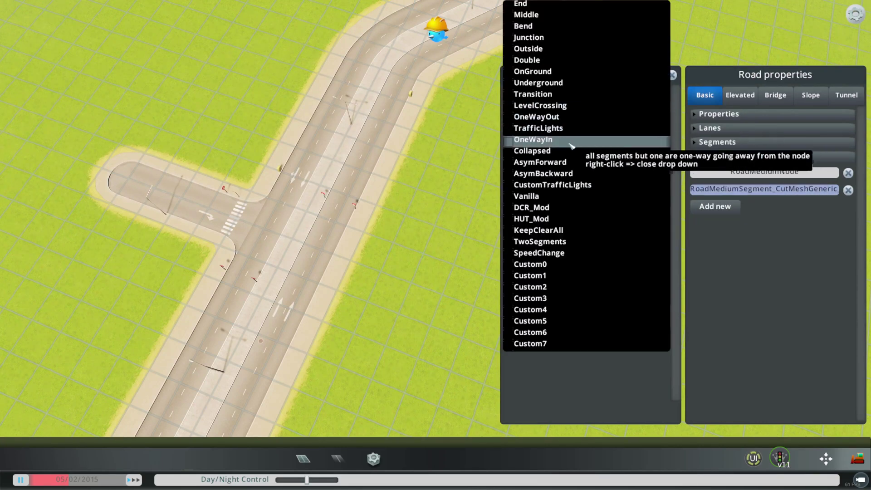
pyautogui.click(544, 208)
pyautogui.rightClick(544, 209)
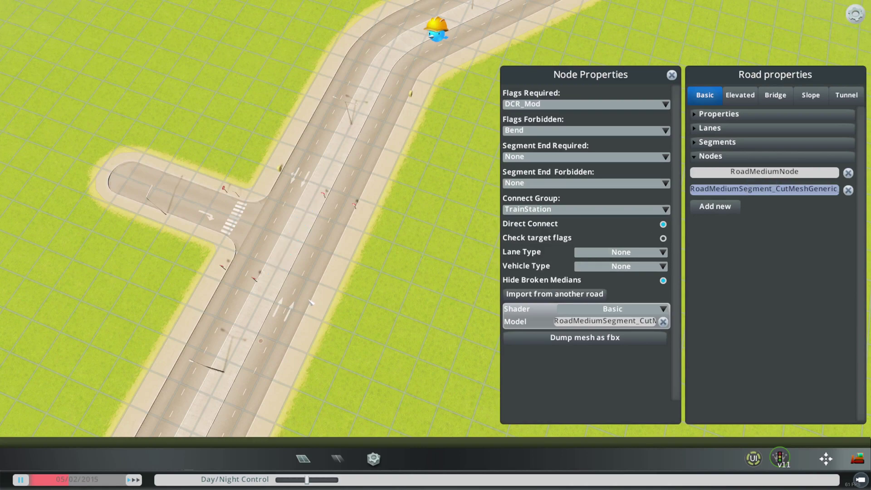
# - Pan to the T-junction and reopen the TM:PE traffic-manager toolbar
pyautogui.press('s')
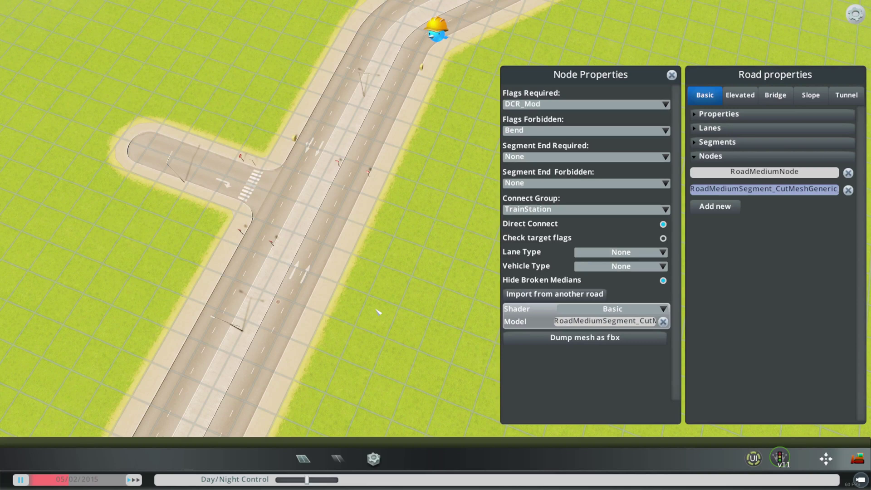
pyautogui.click(780, 457)
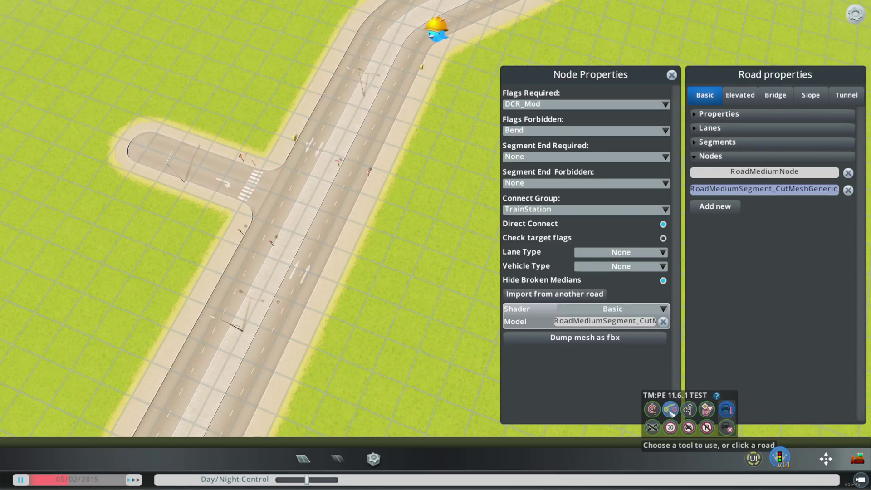
# - Check the T-junction's priority signs and allow both pedestrian crossings in Junction Restrictions
pyautogui.click(706, 409)
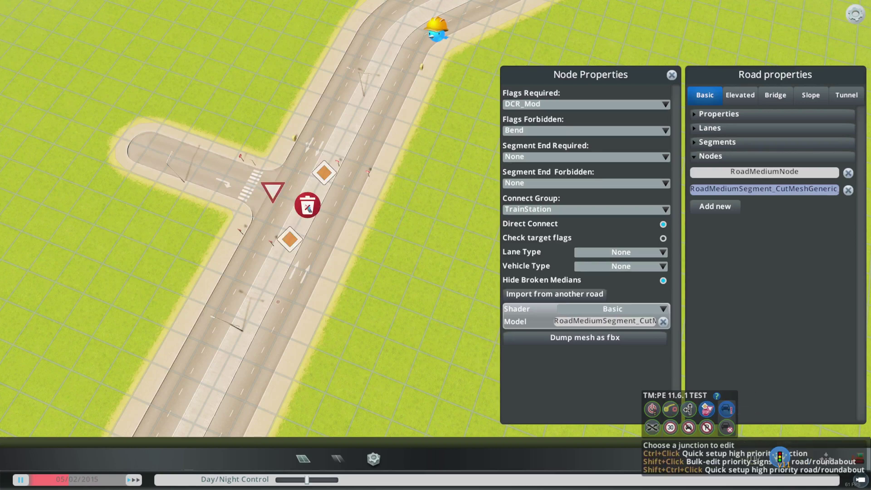
pyautogui.click(308, 207)
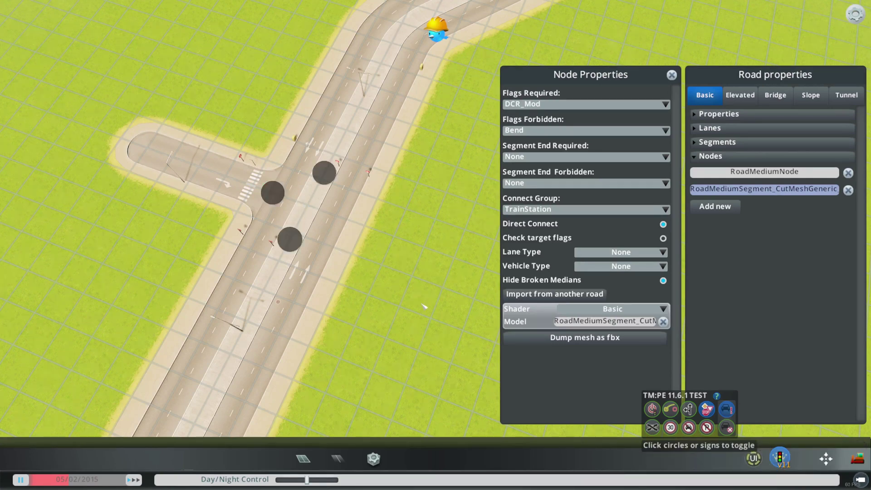
pyautogui.click(651, 427)
pyautogui.click(338, 204)
pyautogui.click(283, 275)
pyautogui.click(328, 141)
pyautogui.rightClick(407, 228)
pyautogui.scroll(3, 407, 228)
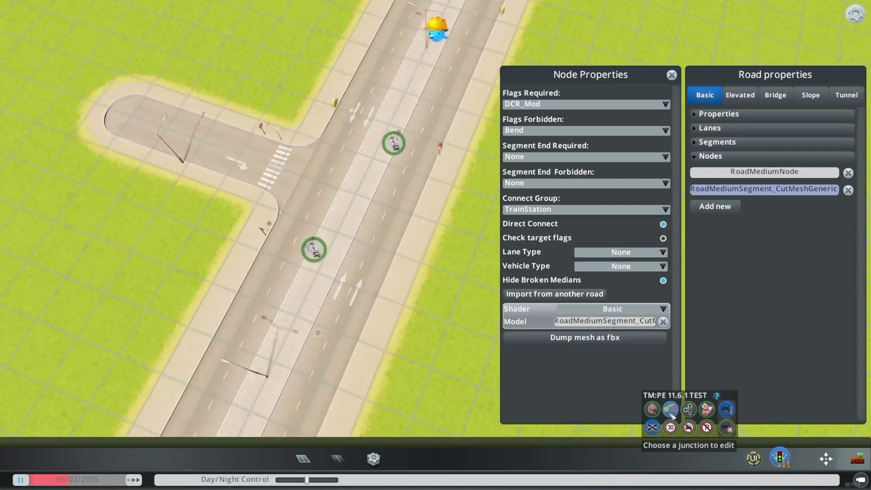
# - Bulldoze the test roads and their T-junction
pyautogui.click(706, 409)
pyautogui.scroll(-2, 352, 221)
pyautogui.scroll(-2, 353, 221)
pyautogui.press('b')
pyautogui.moveTo(352, 221)
pyautogui.mouseDown()
pyautogui.moveTo(396, 258)
pyautogui.moveTo(436, 212)
pyautogui.moveTo(407, 253)
pyautogui.mouseUp()
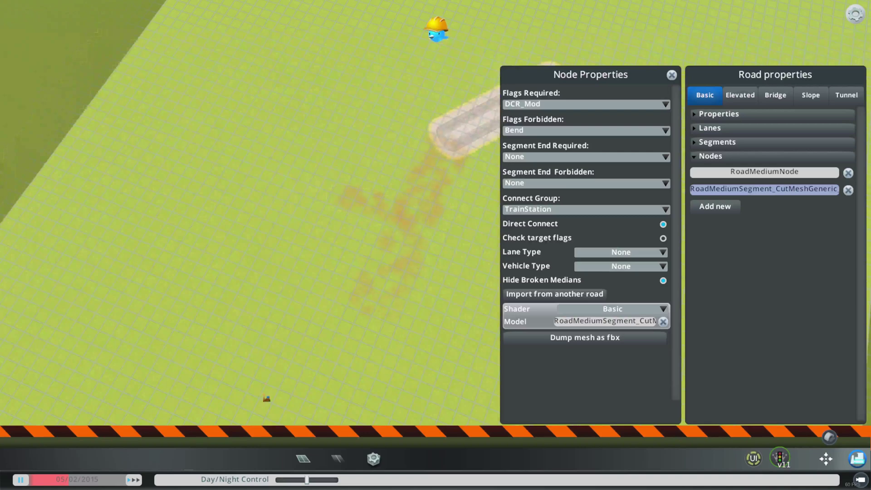
# - Draw a bent road and a basic side road joining it to form a T-junction
pyautogui.click(302, 459)
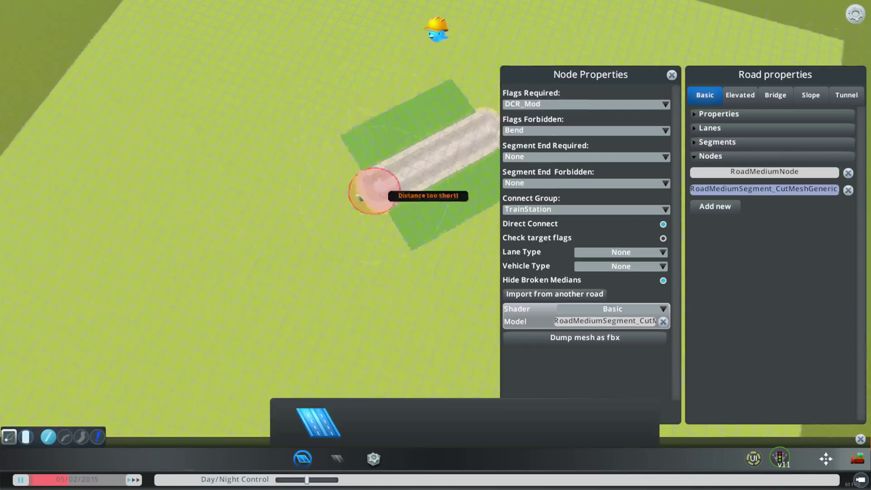
pyautogui.click(374, 115)
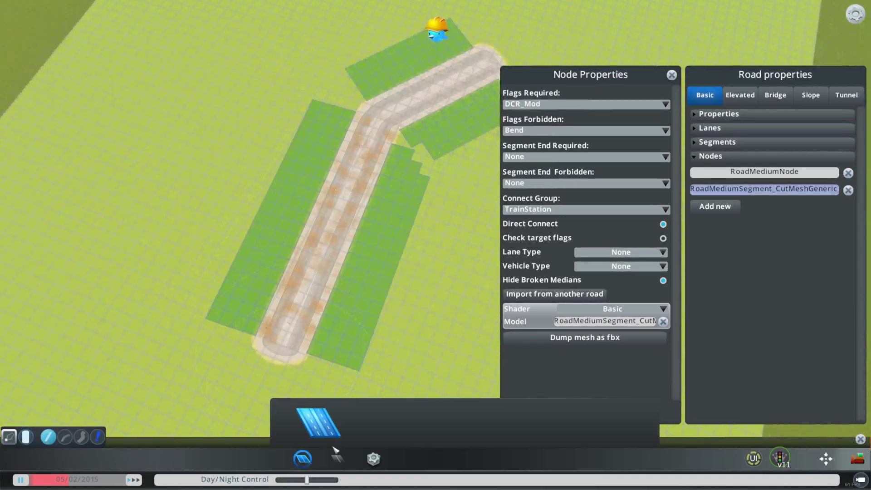
pyautogui.click(338, 459)
pyautogui.click(294, 391)
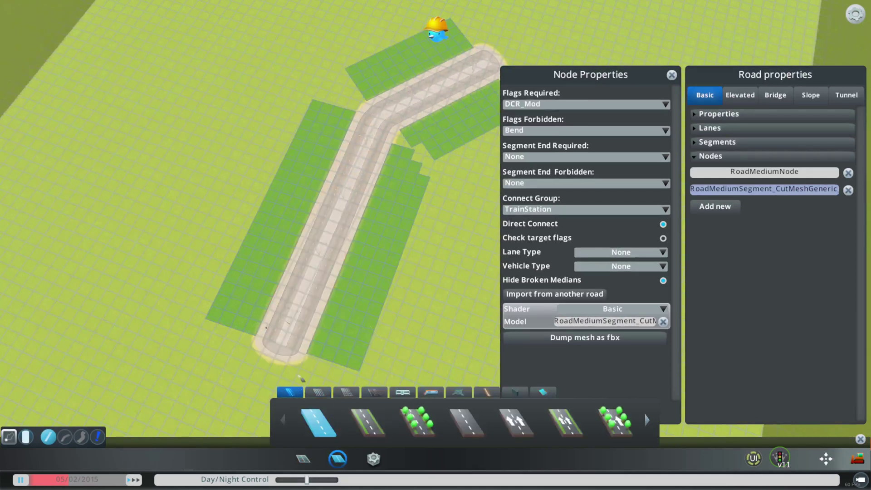
pyautogui.click(233, 192)
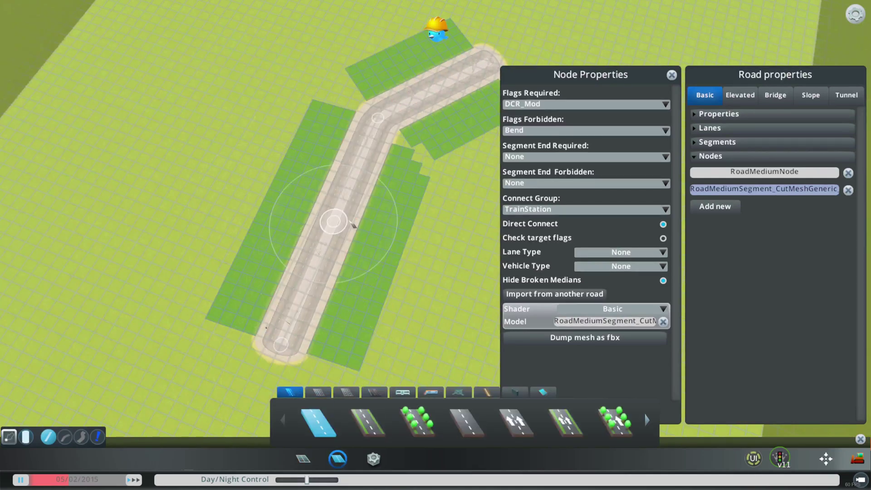
pyautogui.click(318, 215)
# - Show the new junction's lane connections with TM:PE's Lane Connector
pyautogui.click(778, 457)
pyautogui.click(670, 409)
pyautogui.click(332, 248)
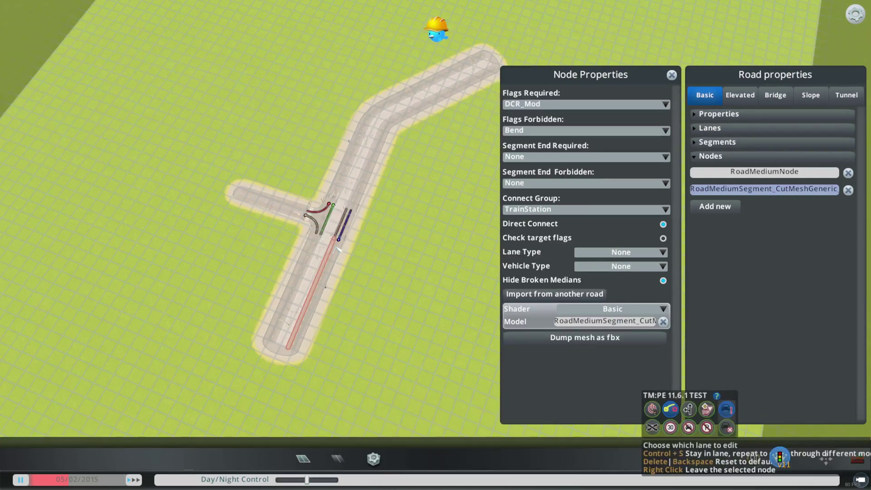
# - View the new junction in TM:PE Junction Restrictions, then close TM:PE and zoom out
pyautogui.scroll(5, 334, 249)
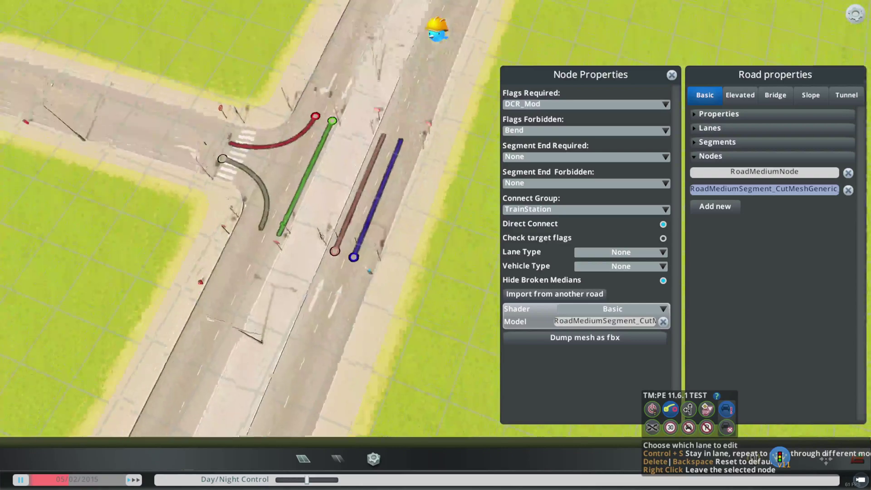
pyautogui.scroll(-2, 370, 271)
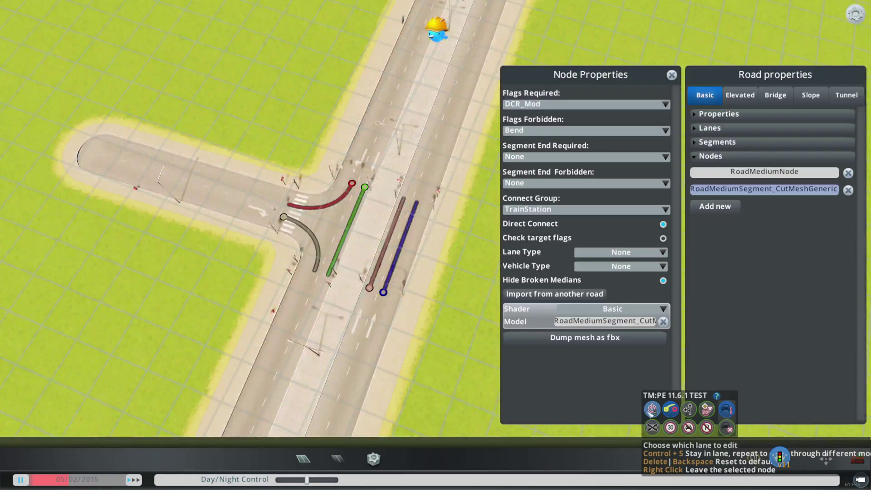
pyautogui.click(652, 427)
pyautogui.click(401, 274)
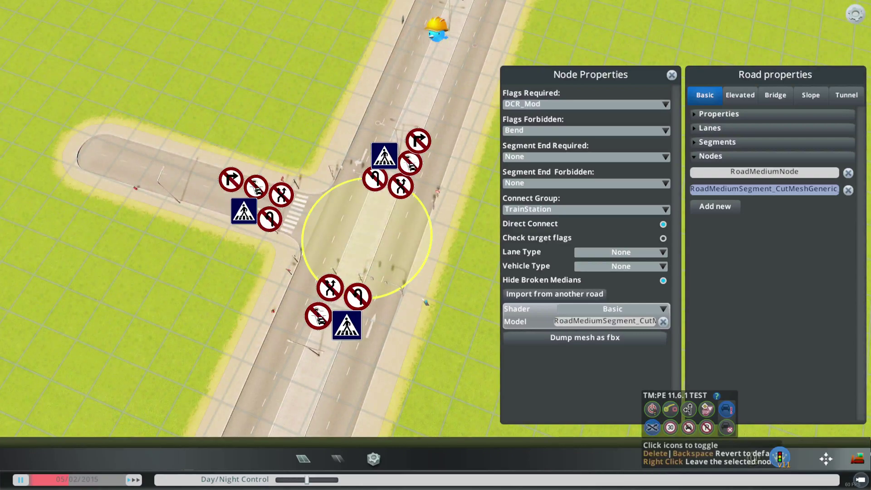
pyautogui.press('d')
pyautogui.press('s')
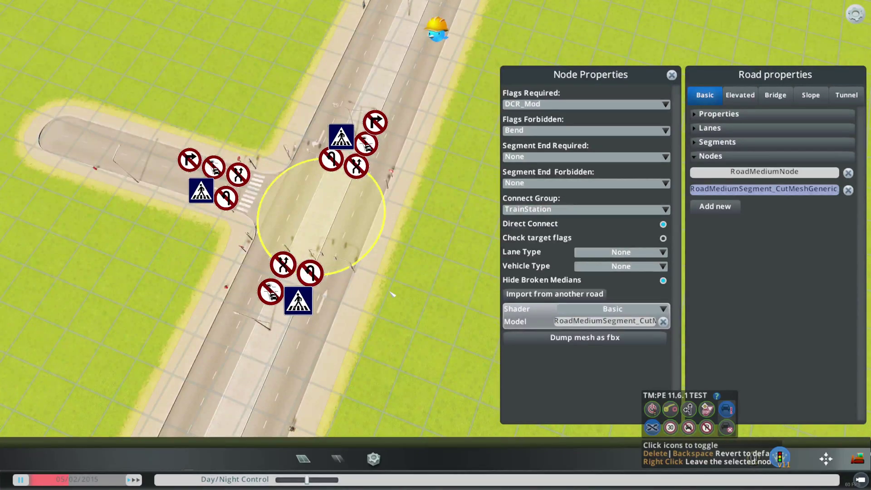
pyautogui.press('Escape')
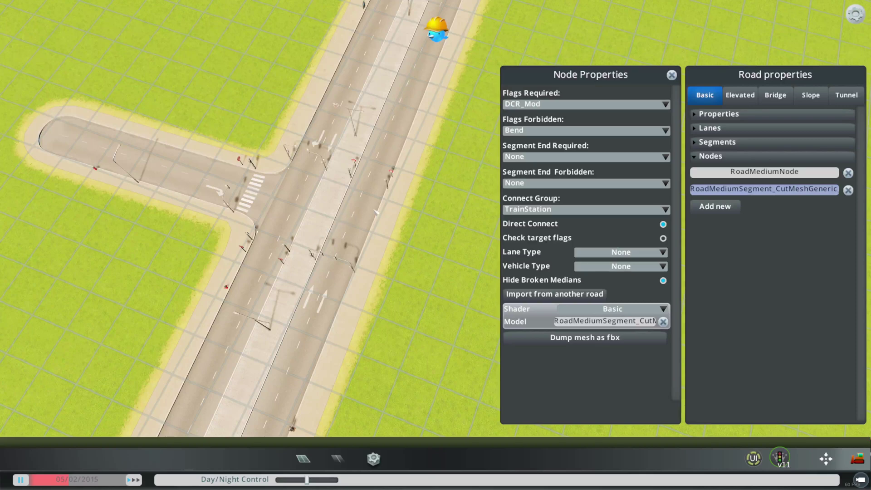
pyautogui.scroll(-3, 376, 212)
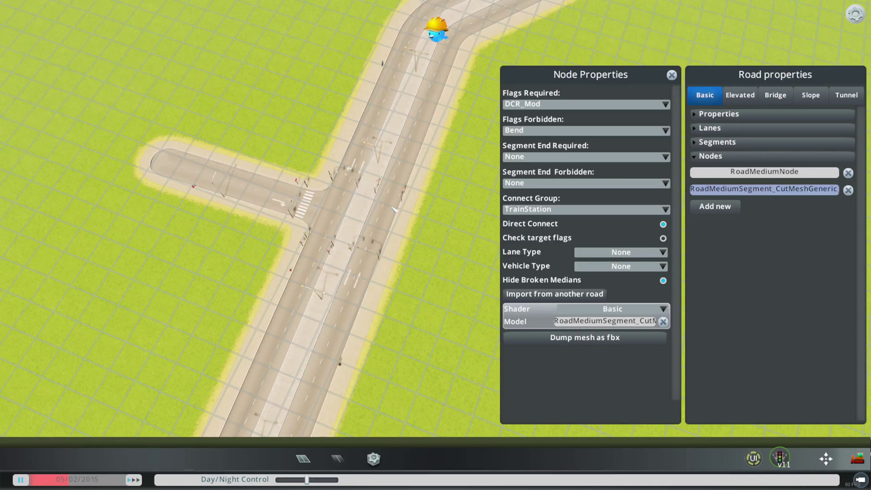
# - Switch TM:PE to the traffic-light toggle tool, then exit it
pyautogui.click(780, 457)
pyautogui.click(652, 409)
pyautogui.rightClick(371, 254)
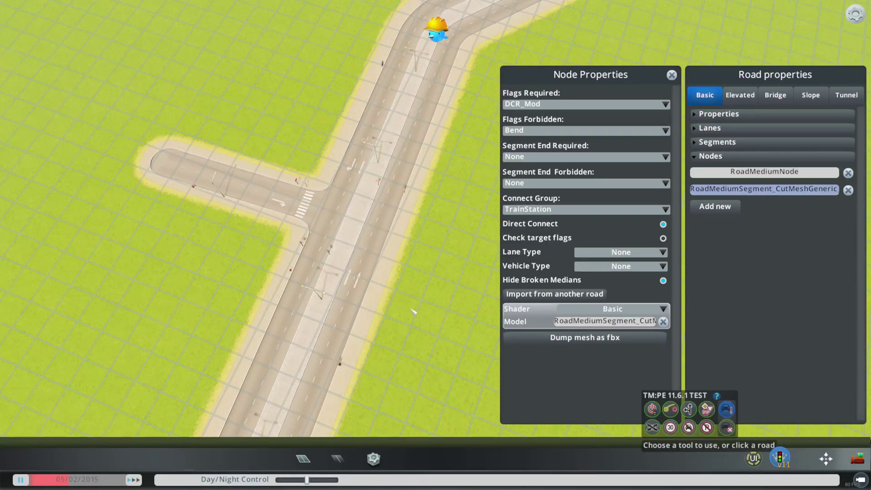
# - Delete the RoadMediumSegment_CutMeshGeneric node entry, leaving only RoadMediumNode so crosswalks appear
pyautogui.scroll(3, 413, 312)
pyautogui.moveTo(414, 311)
pyautogui.mouseDown(button='middle')
pyautogui.moveTo(408, 327)
pyautogui.moveTo(404, 313)
pyautogui.mouseUp(button='middle')
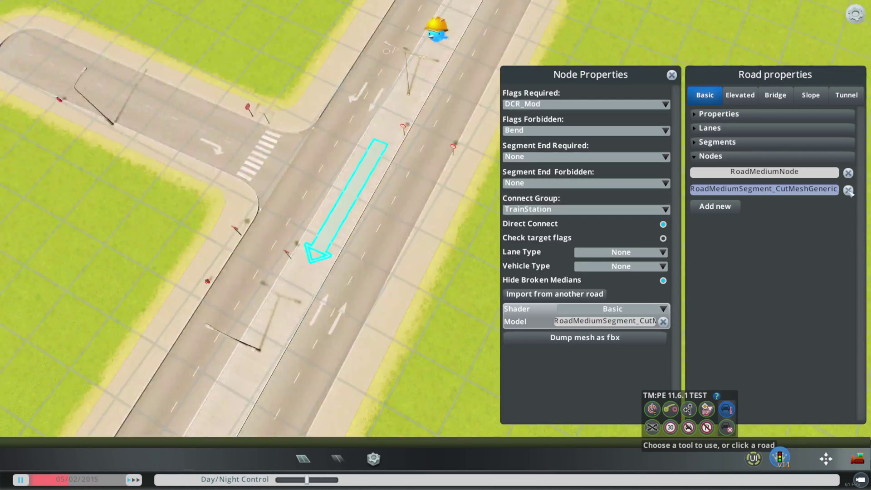
pyautogui.click(848, 191)
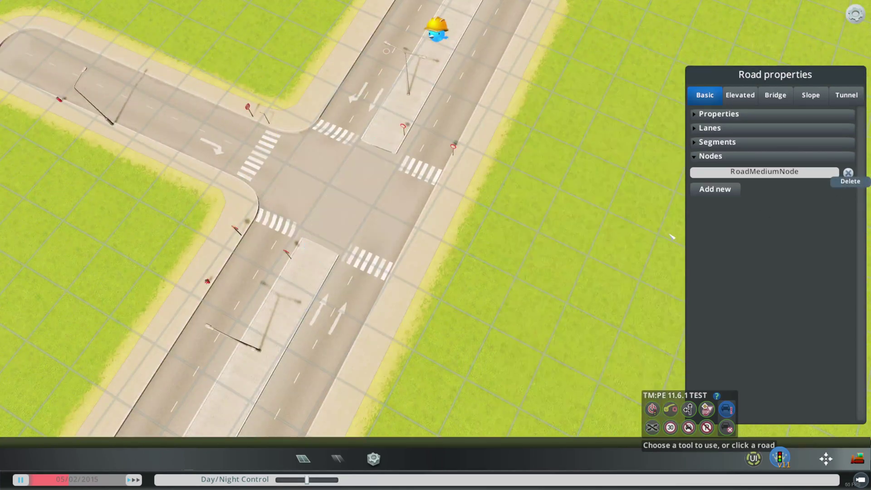
pyautogui.scroll(-5, 455, 246)
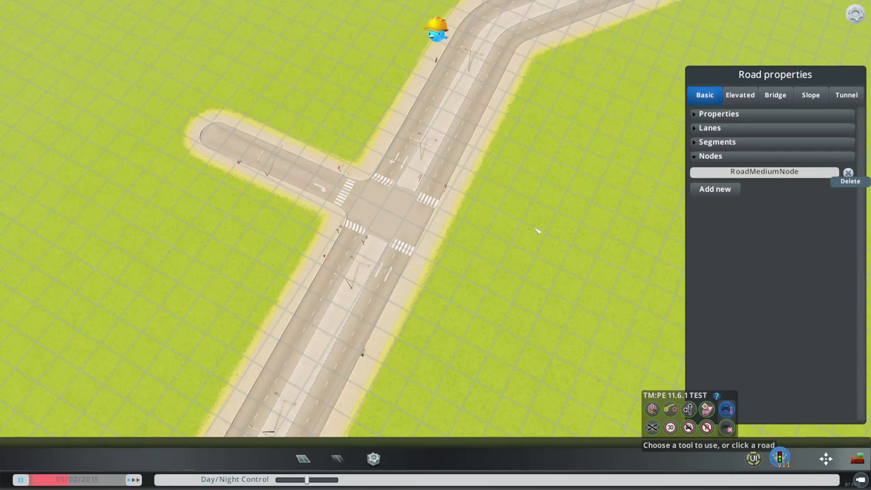
# - Show the edited road prefab in ModTools Scene Explorer, filtered to 'segments', with m_segments expanded
pyautogui.hotkey('ctrl', 'e')
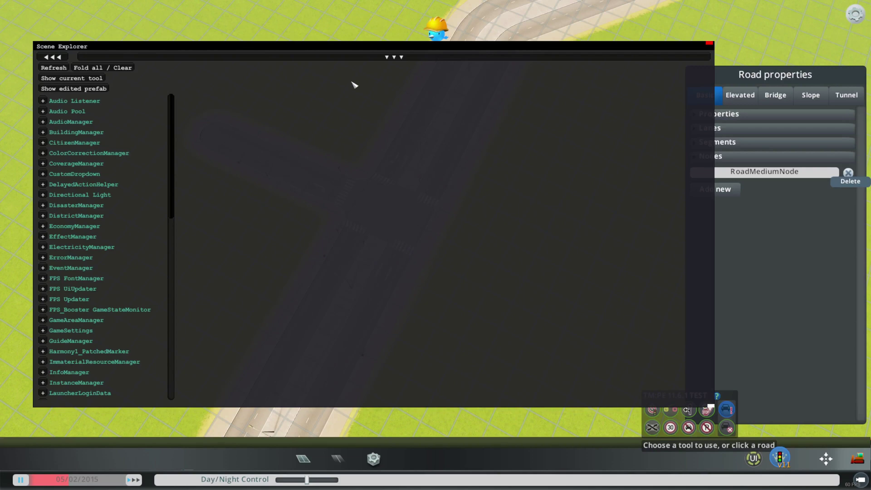
pyautogui.click(89, 89)
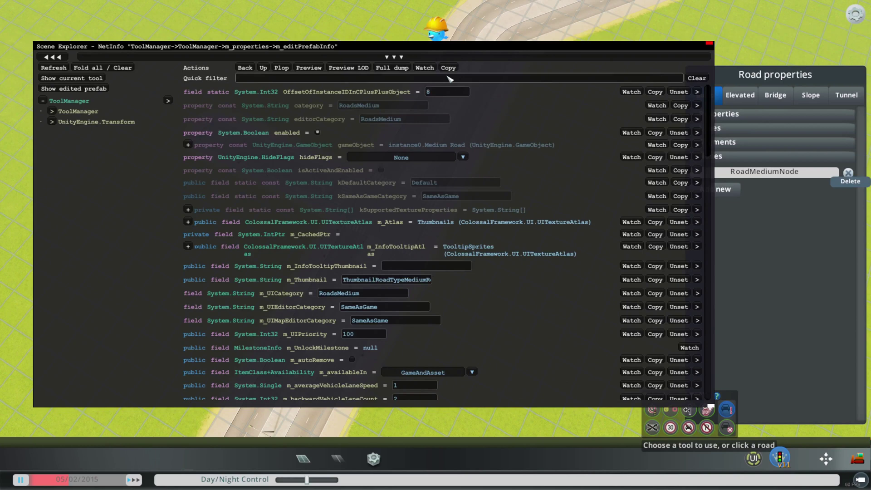
pyautogui.write('segments')
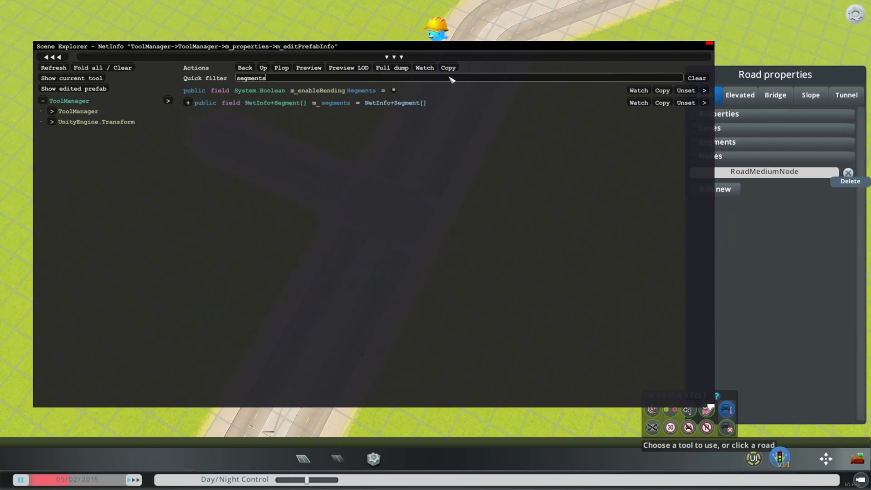
pyautogui.click(188, 103)
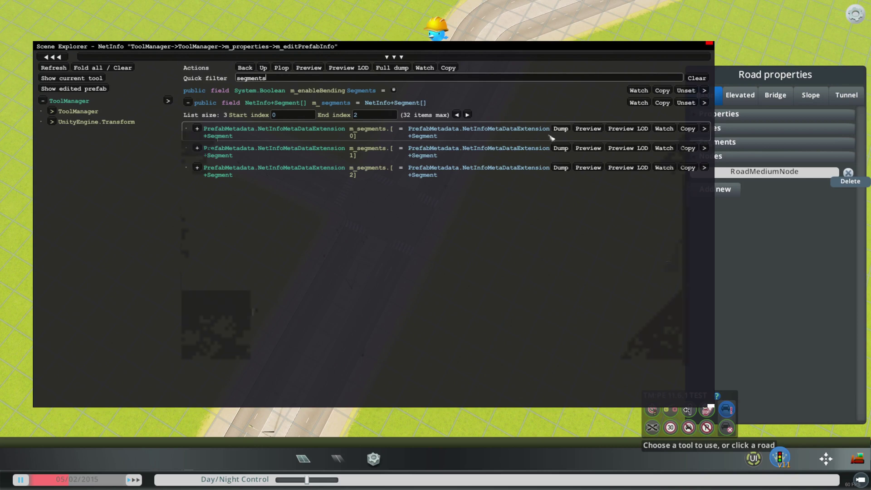
pyautogui.hotkey('alt', 'Tab')
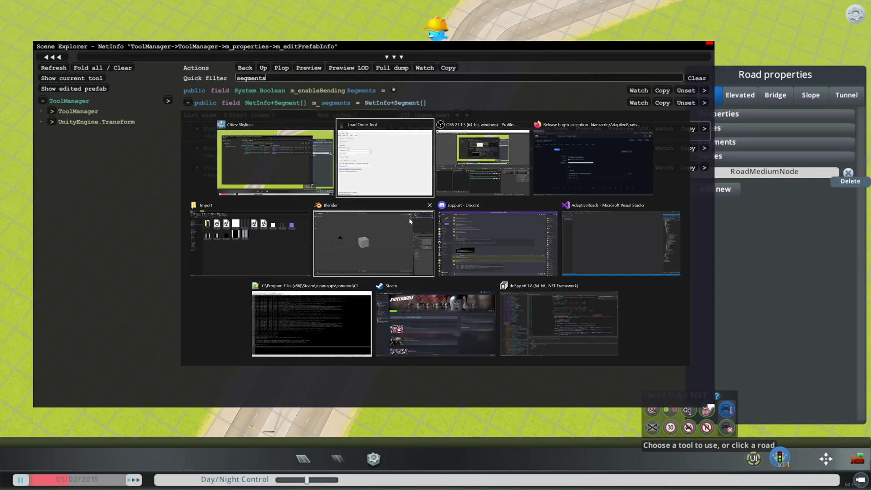
# - Create a new folder in Addons\Import beside the dumped m_segments[0] mesh files
pyautogui.click(238, 255)
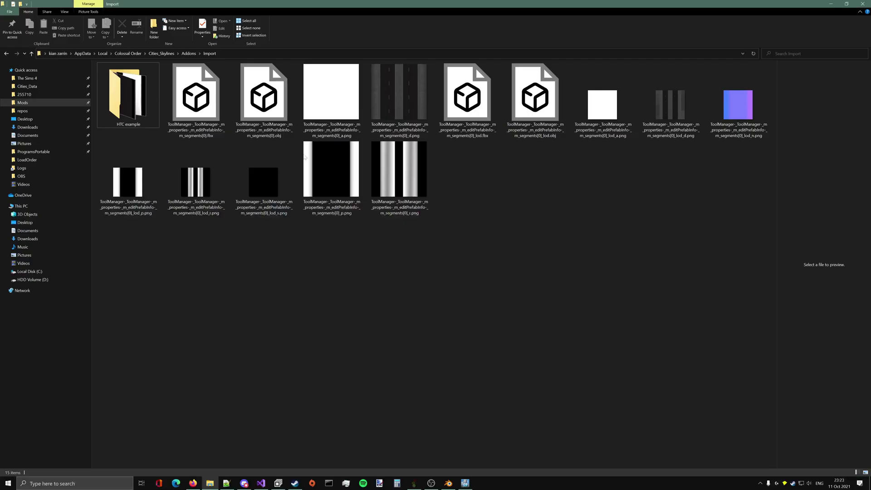
pyautogui.rightClick(482, 252)
pyautogui.moveTo(526, 375)
pyautogui.click(579, 376)
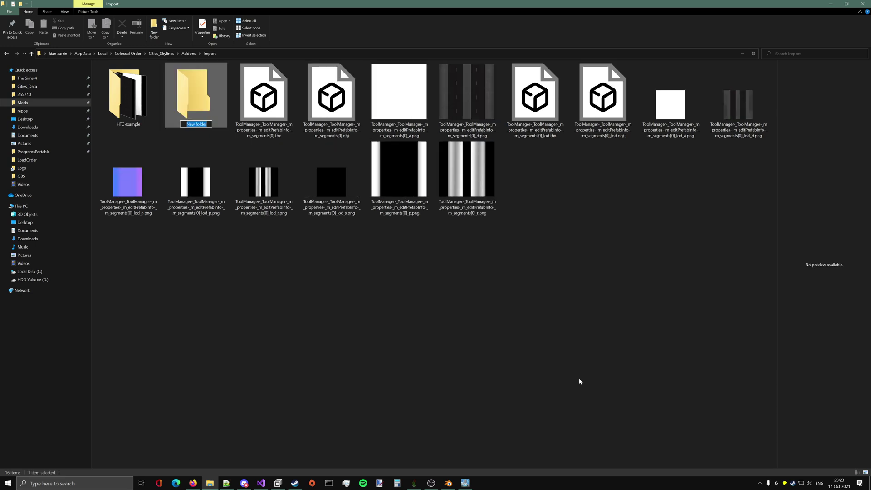